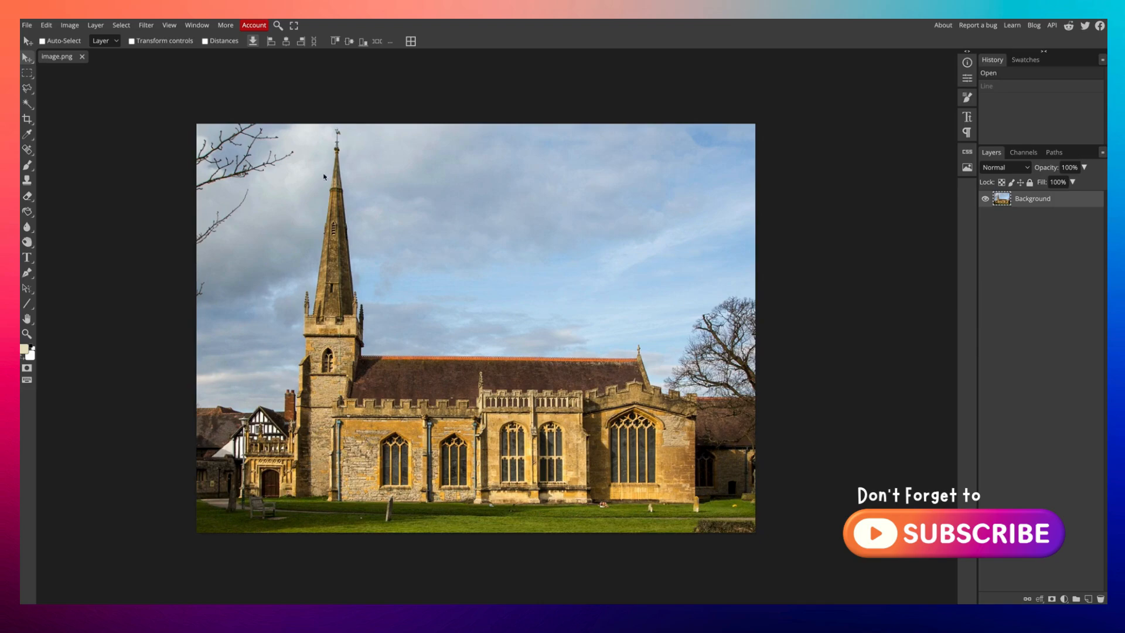
# Desaturate the church photo to black and white.
pyautogui.click(74, 26)
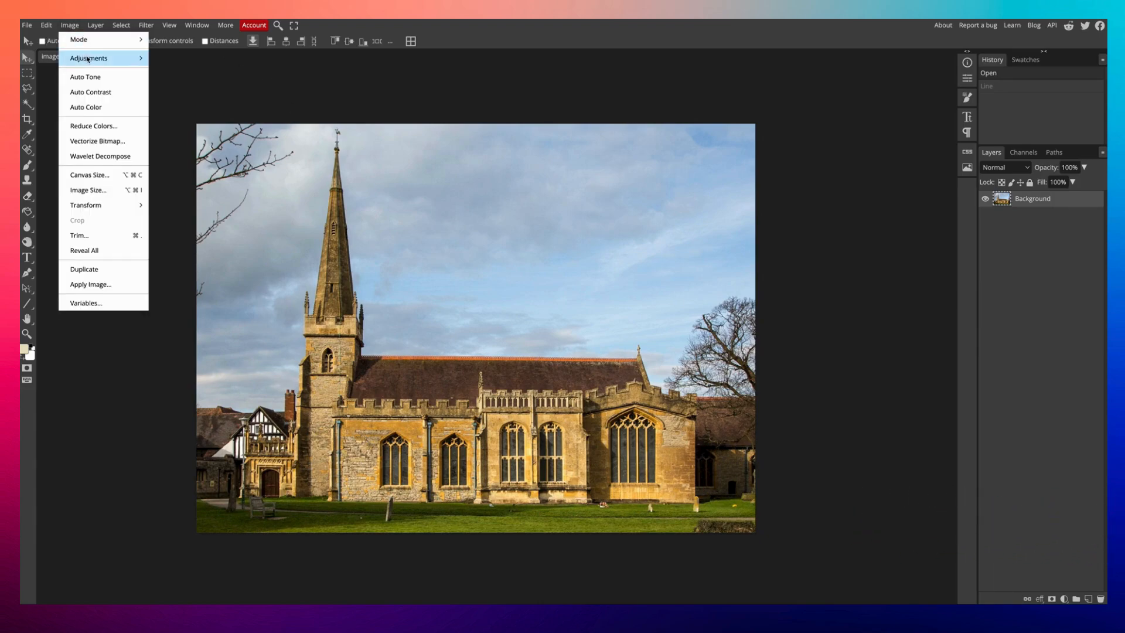
pyautogui.moveTo(88, 58)
pyautogui.click(189, 331)
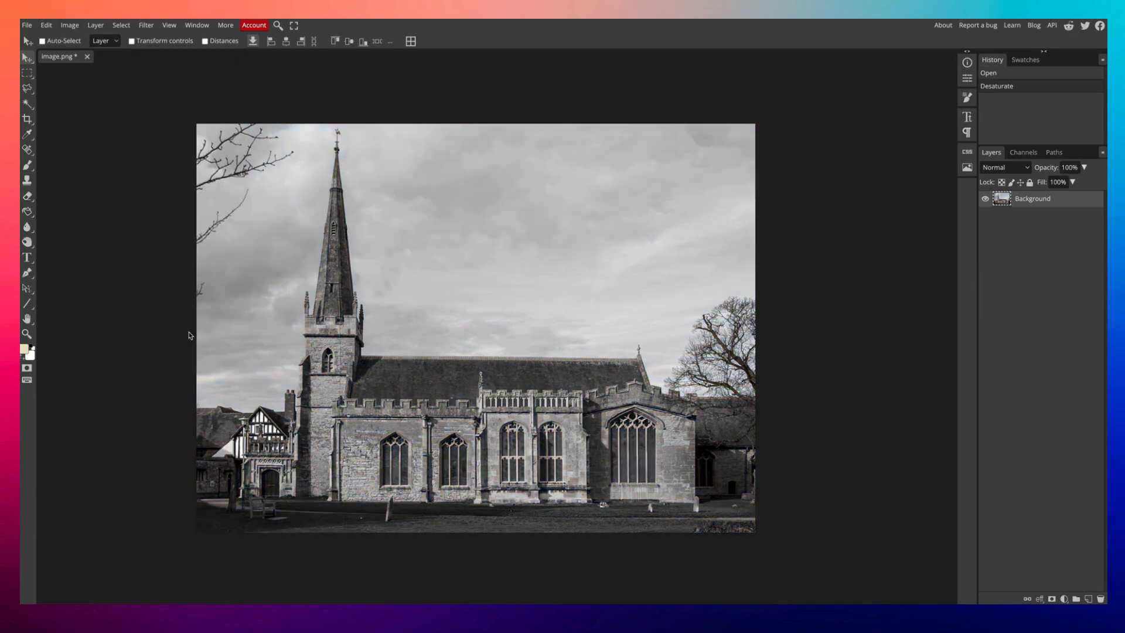
# Apply a Curves adjustment with an S-curve, pulling the shadow point down and the highlight point up.
pyautogui.click(70, 26)
pyautogui.moveTo(111, 58)
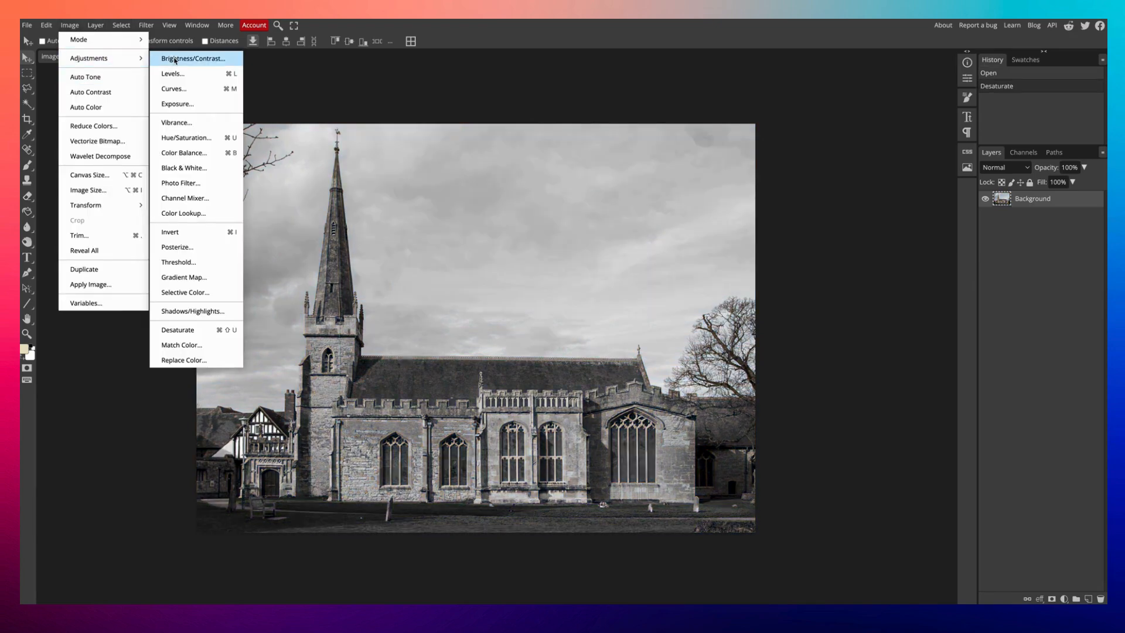
pyautogui.click(183, 89)
pyautogui.click(140, 235)
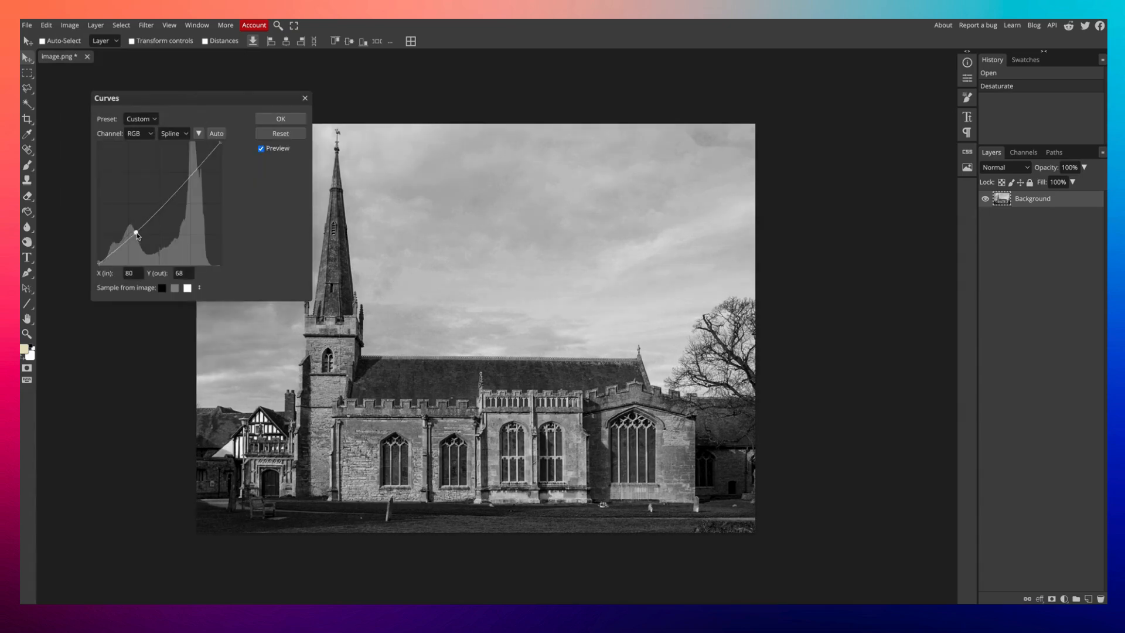
pyautogui.moveTo(140, 235); pyautogui.dragTo(141, 240)
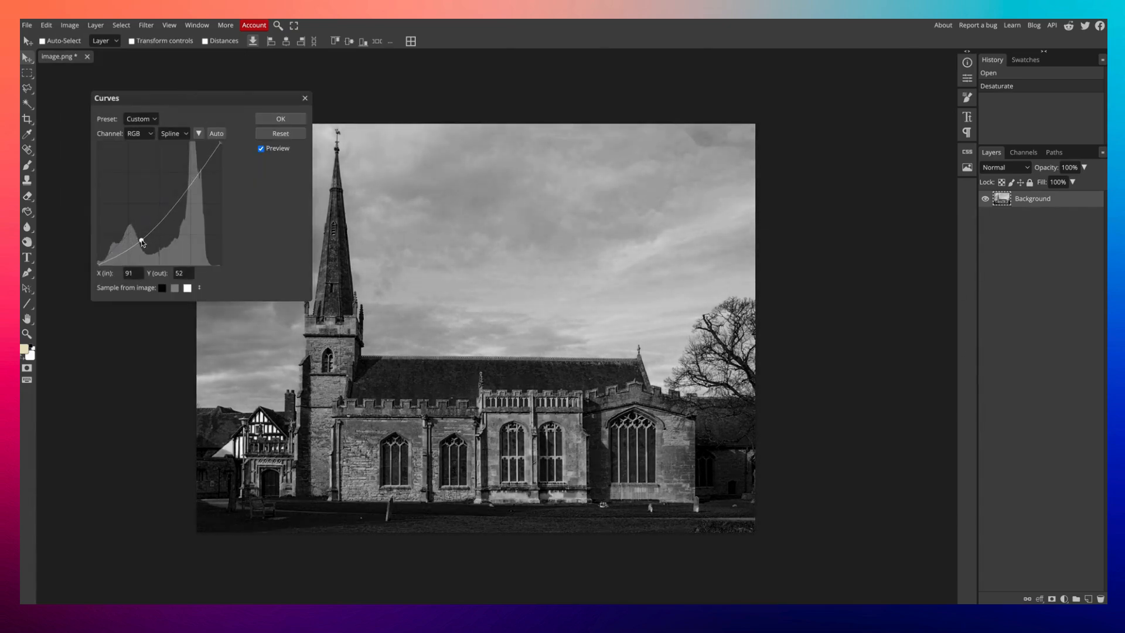
pyautogui.moveTo(183, 197); pyautogui.dragTo(179, 192)
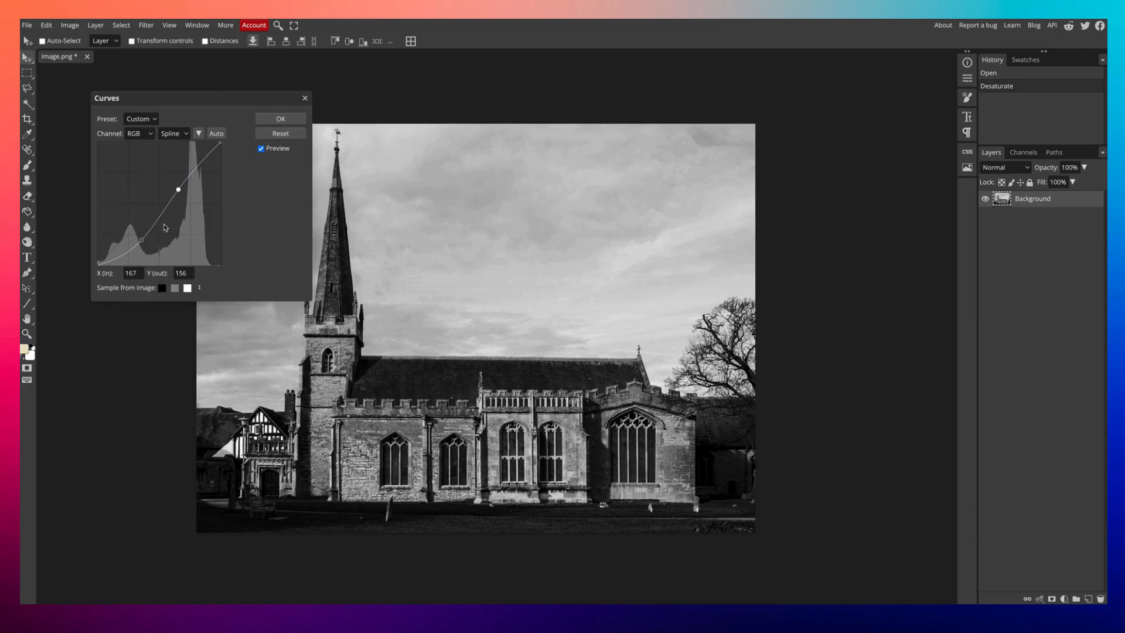
pyautogui.moveTo(141, 241); pyautogui.dragTo(139, 248)
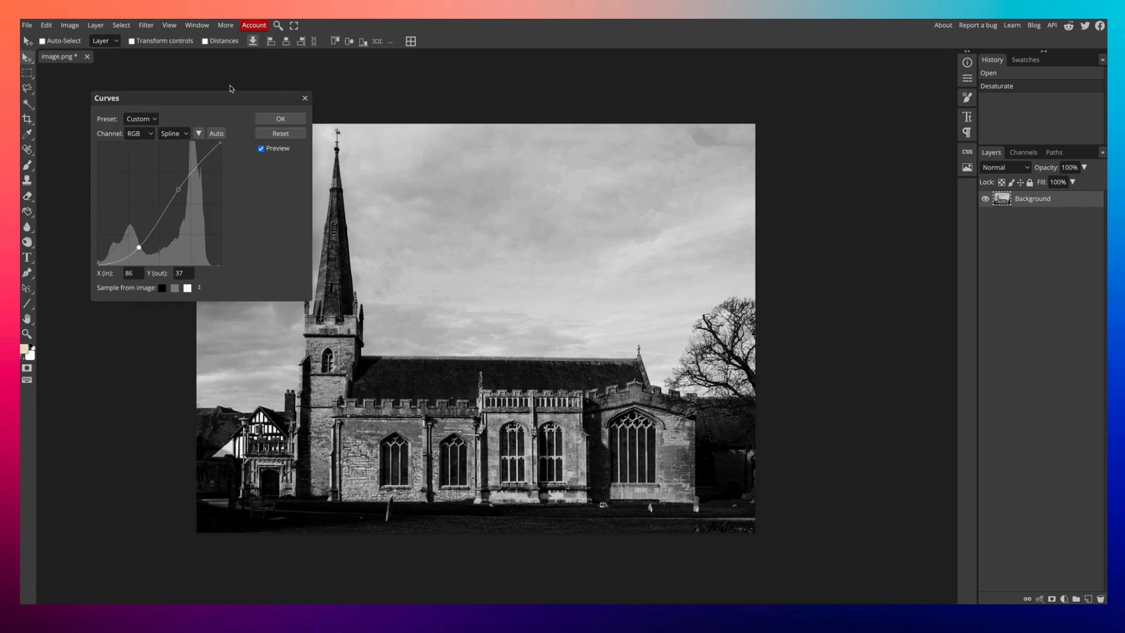
pyautogui.click(267, 118)
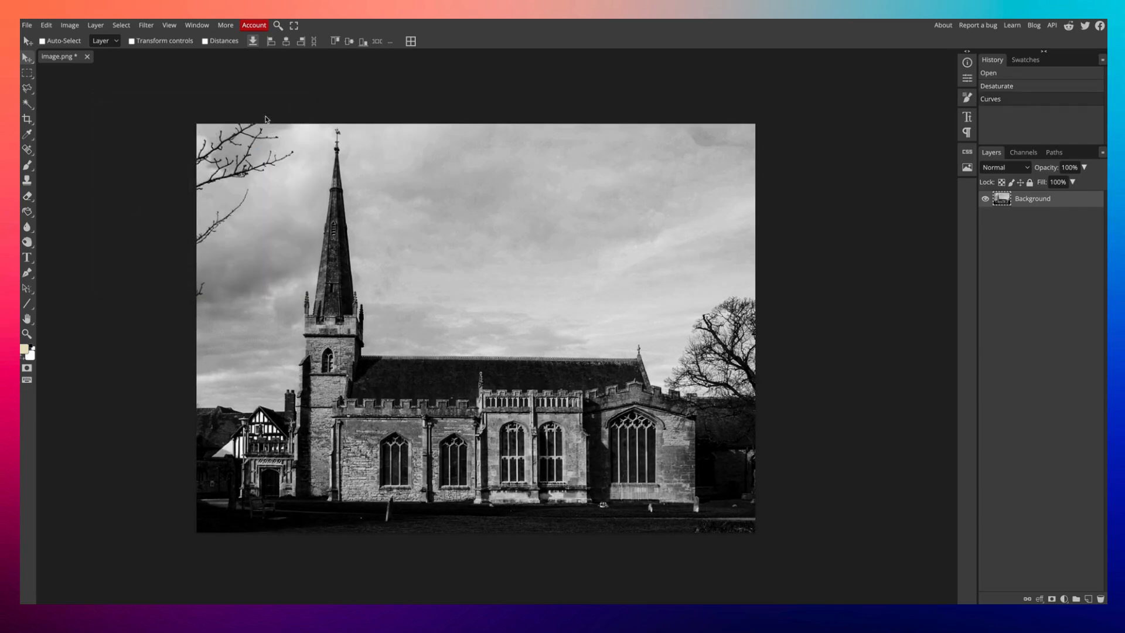
# Add a new empty layer and select the Line tool.
pyautogui.click(1089, 599)
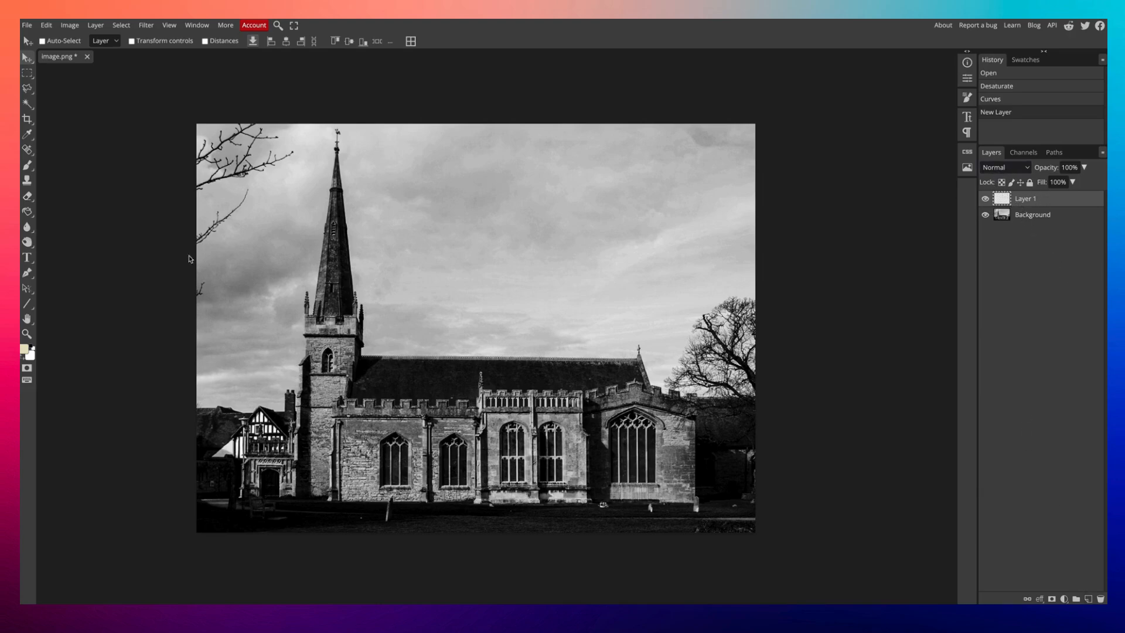
pyautogui.rightClick(30, 302)
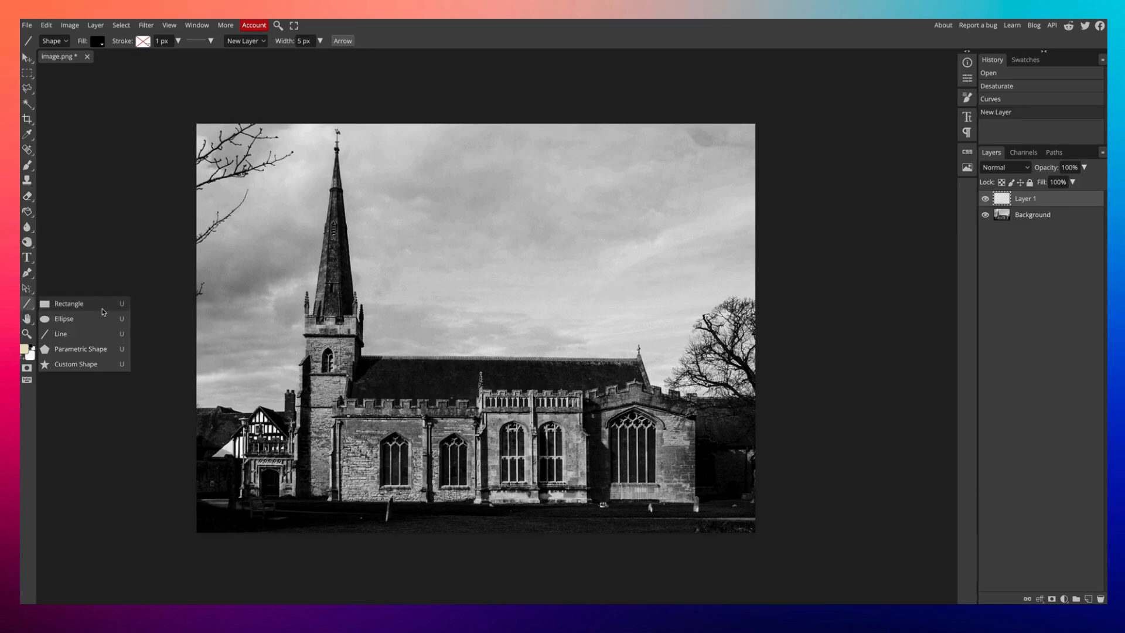
pyautogui.click(61, 334)
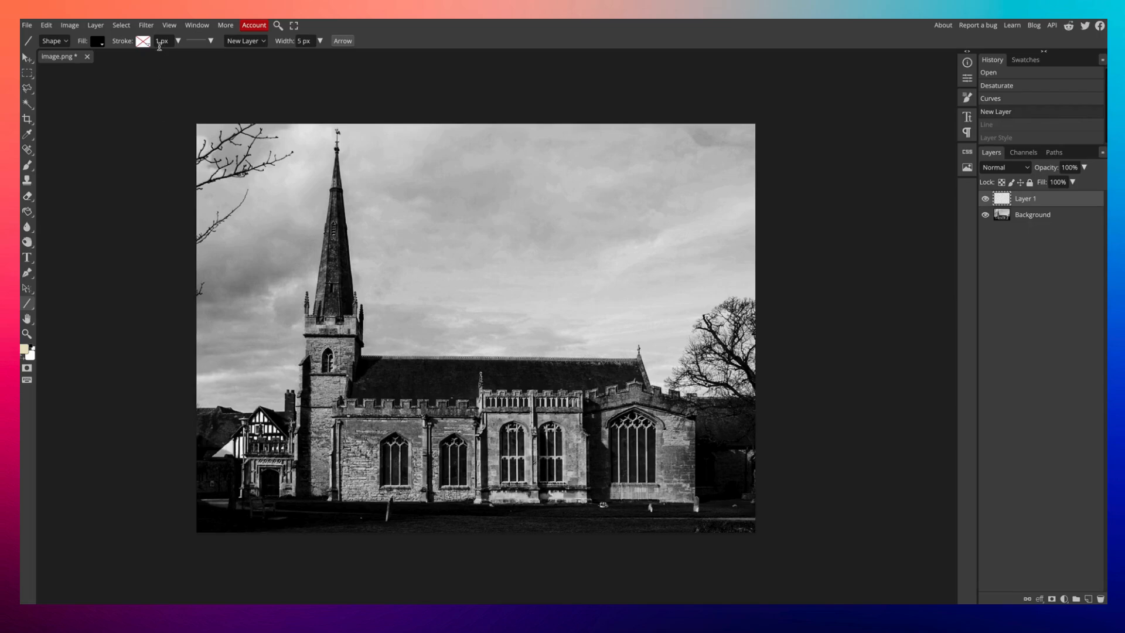
# Set the line fill to cyan and draw three lines forming a triangle around the spire.
pyautogui.click(306, 41)
pyautogui.click(103, 44)
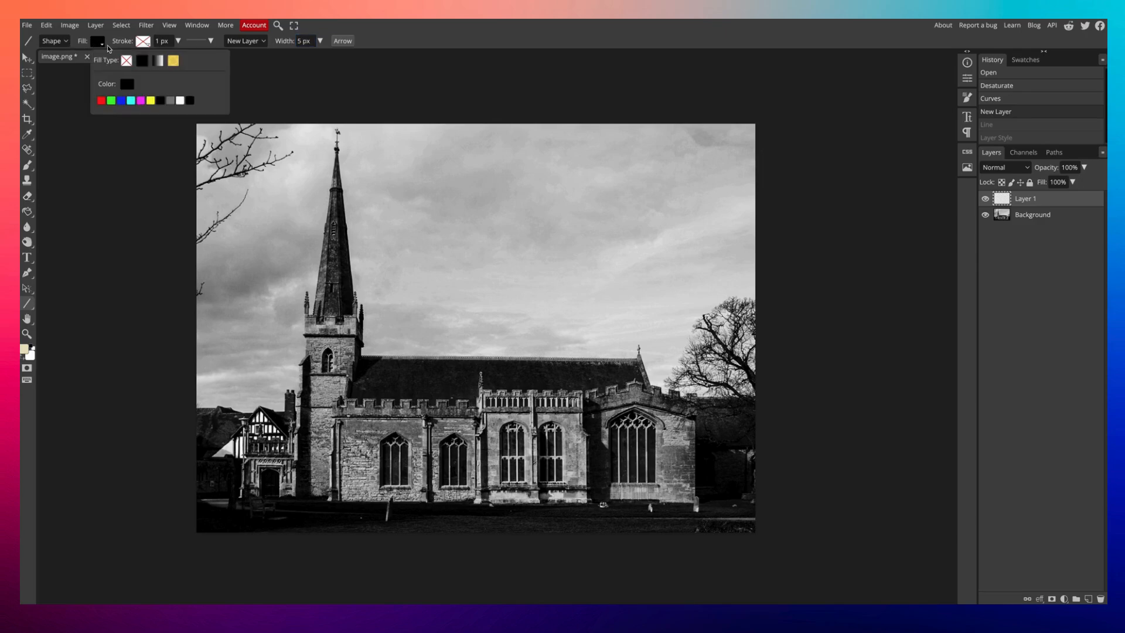
pyautogui.click(131, 100)
pyautogui.moveTo(289, 230); pyautogui.dragTo(347, 175)
pyautogui.moveTo(290, 232); pyautogui.dragTo(382, 293)
pyautogui.moveTo(348, 175); pyautogui.dragTo(381, 293)
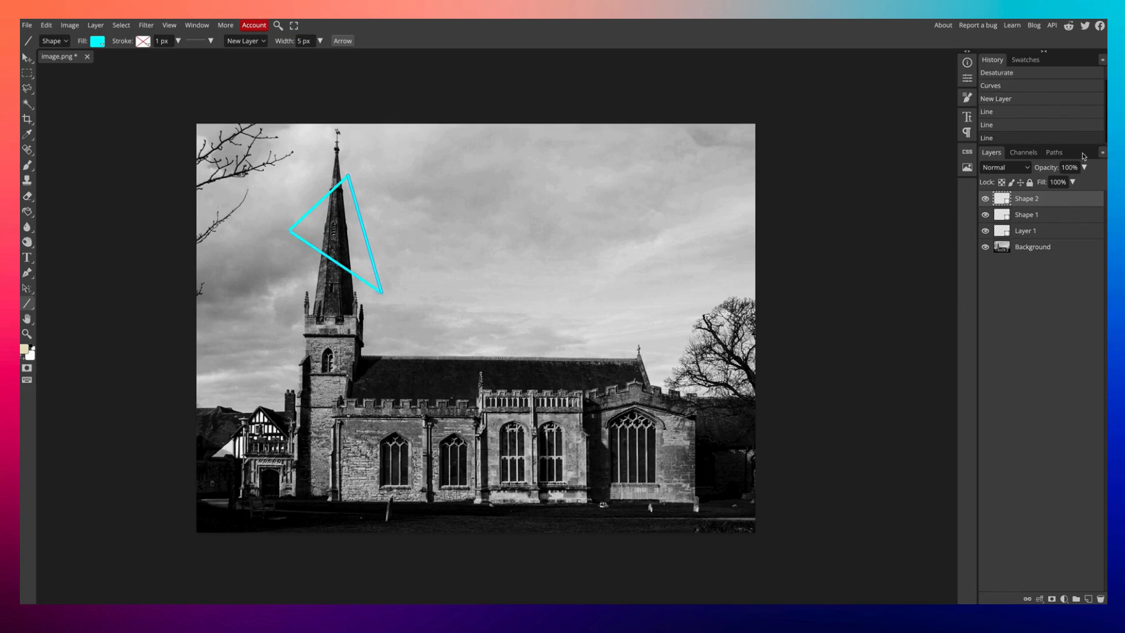
# Merge the two shape layers down into Layer 1.
pyautogui.click(1039, 235)
pyautogui.rightClick(1039, 235)
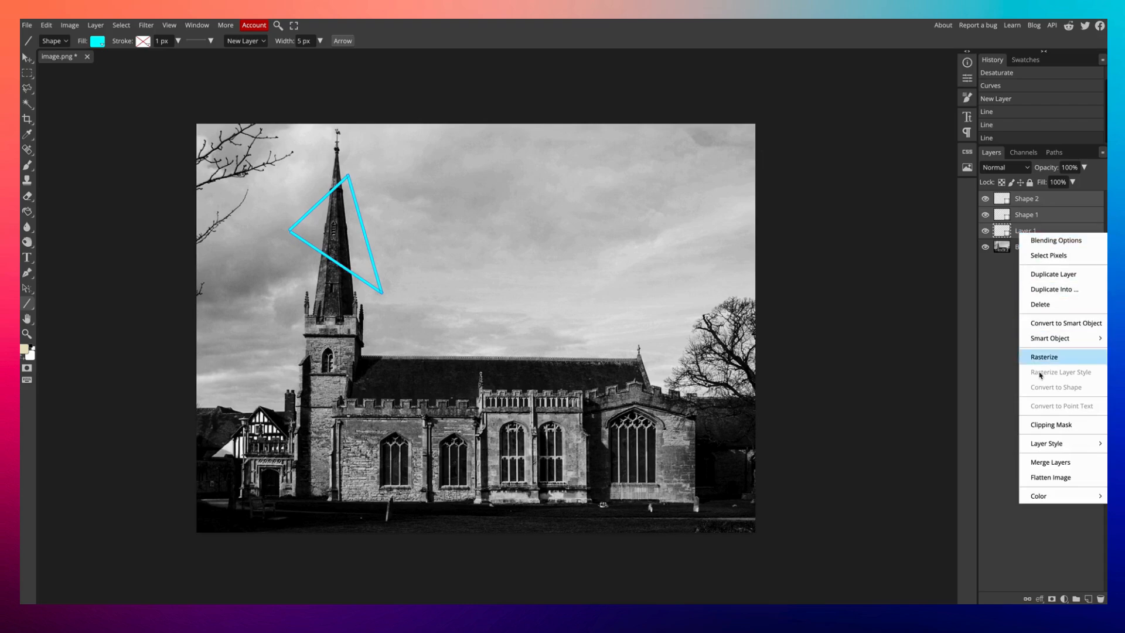
pyautogui.click(1051, 464)
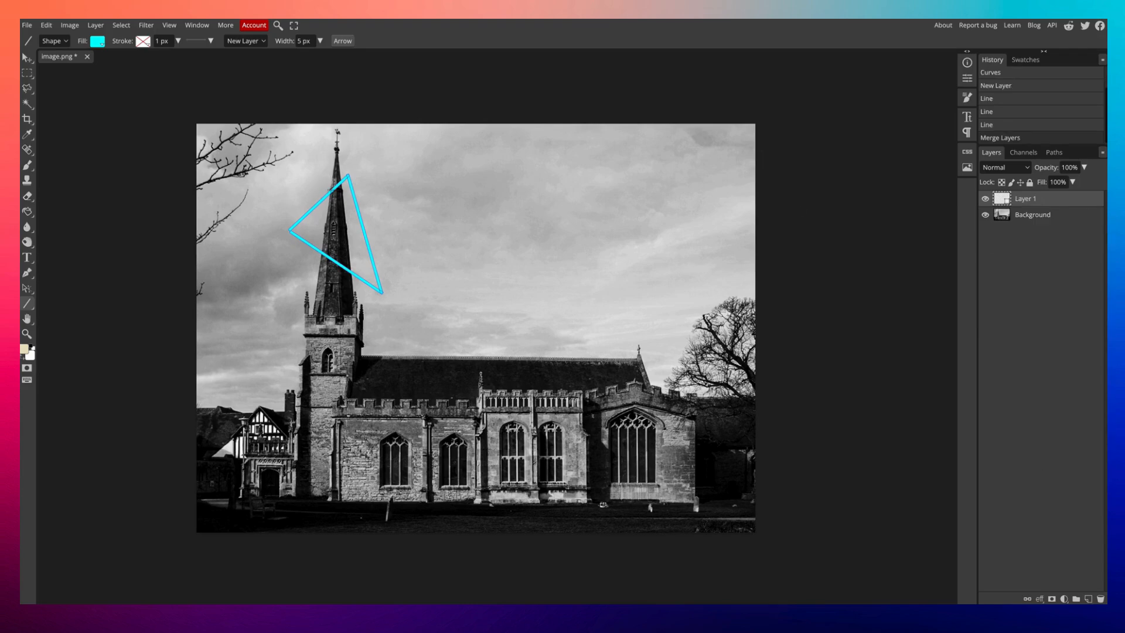
# Select the Eraser with a 16 px brush and try erasing the triangle line where it crosses the spire.
pyautogui.hscroll(1, 339, 186)
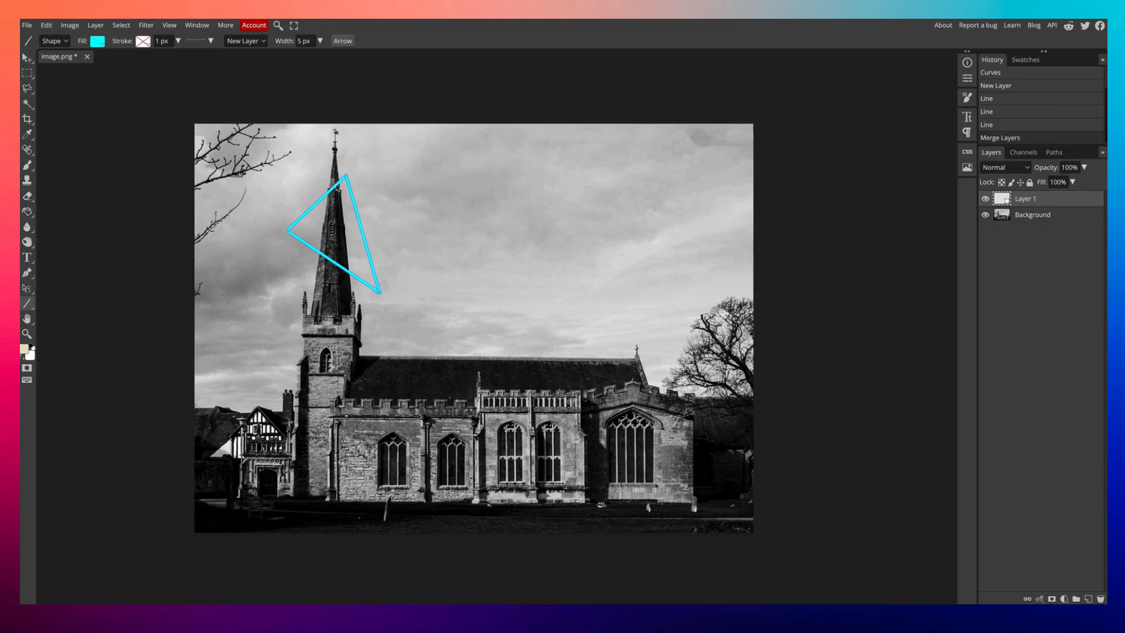
pyautogui.hscroll(-1, 337, 188)
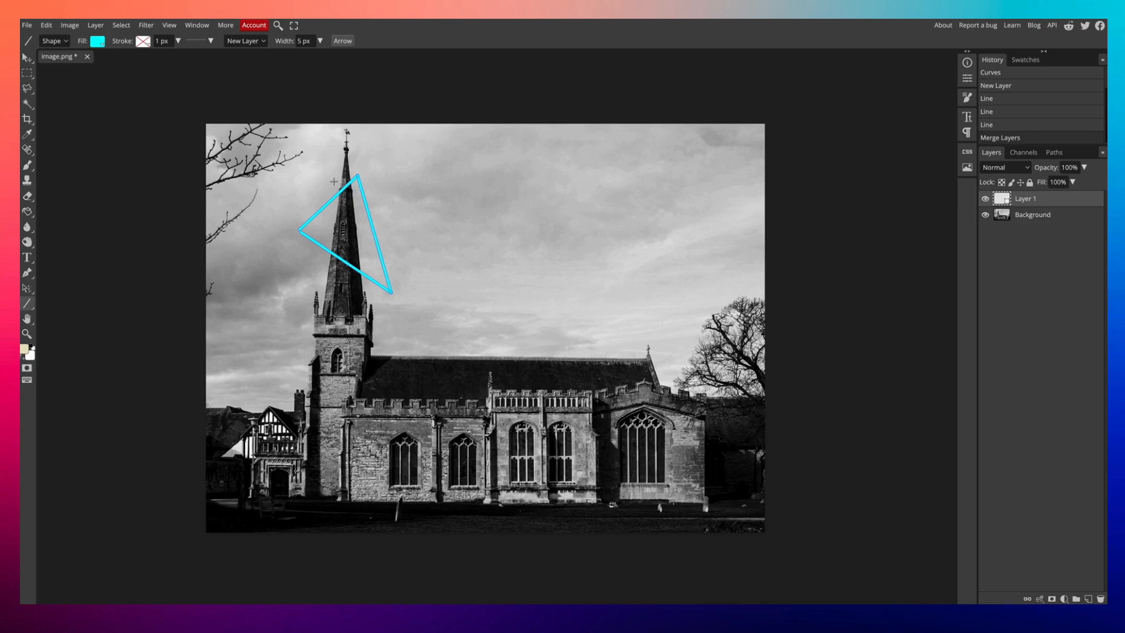
pyautogui.scroll(1, 335, 193)
pyautogui.scroll(3, 335, 194)
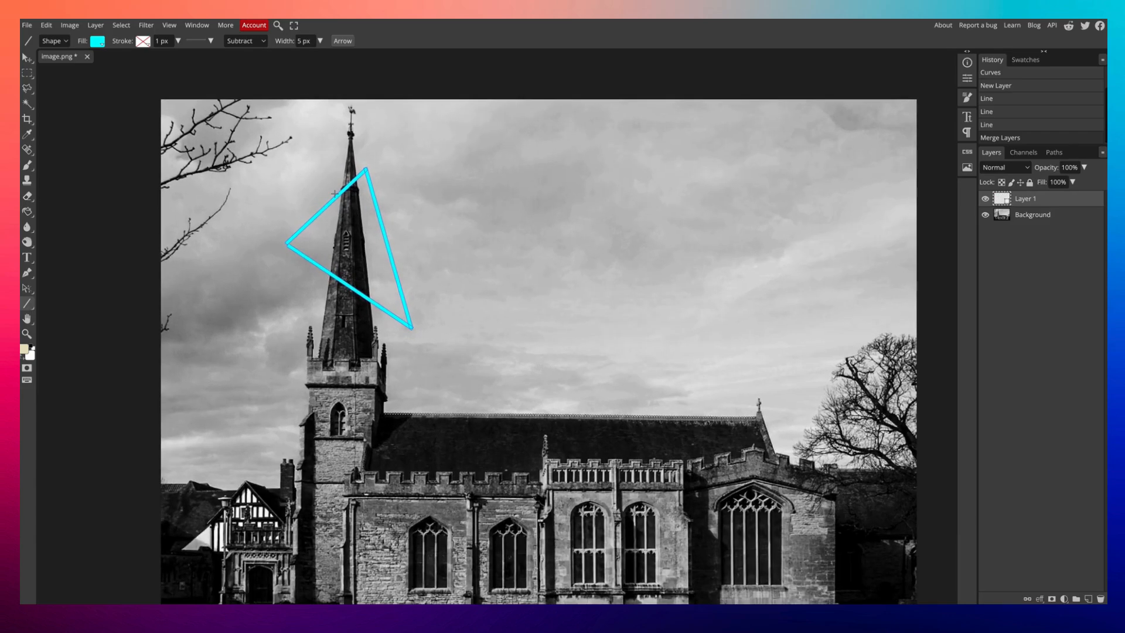
pyautogui.click(27, 196)
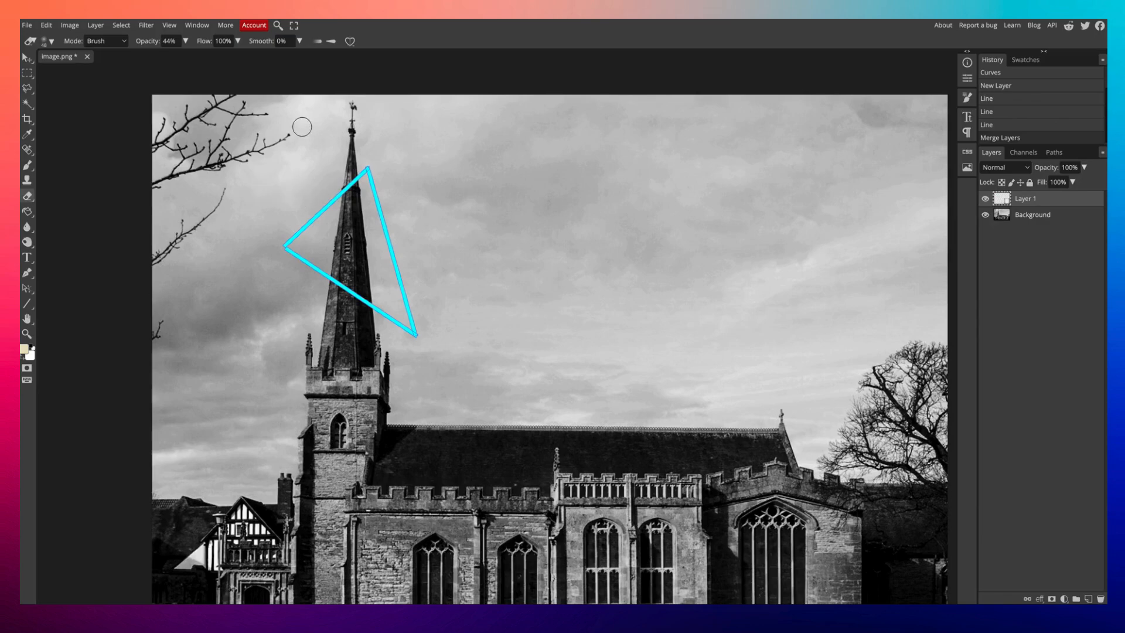
pyautogui.click(45, 41)
pyautogui.moveTo(104, 93); pyautogui.dragTo(213, 93)
pyautogui.moveTo(114, 70); pyautogui.dragTo(106, 70)
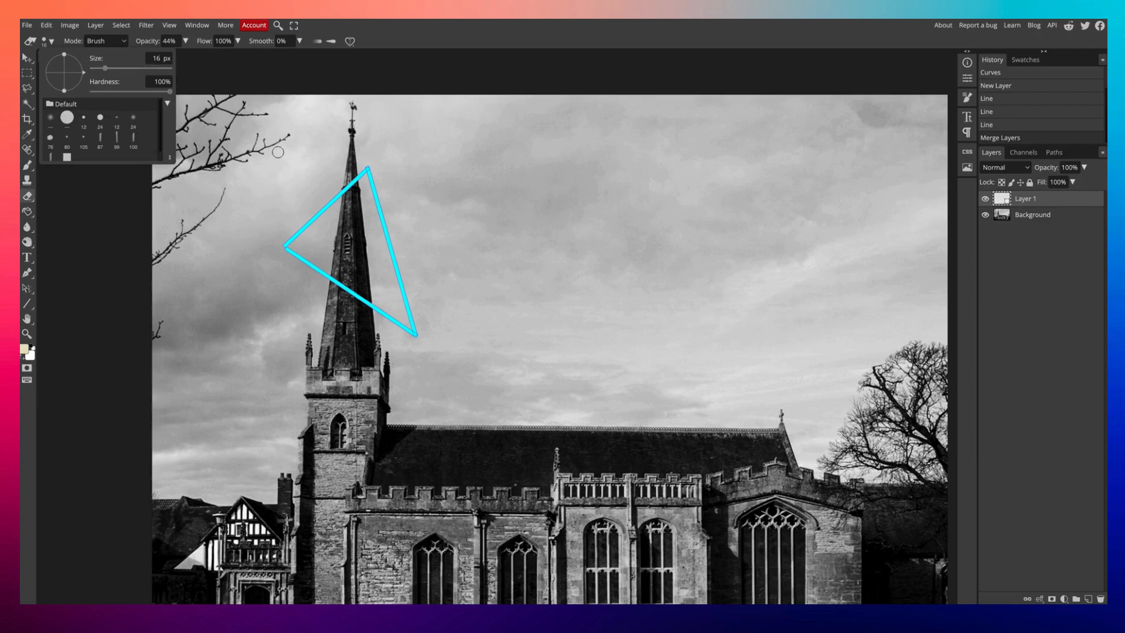
pyautogui.click(347, 191)
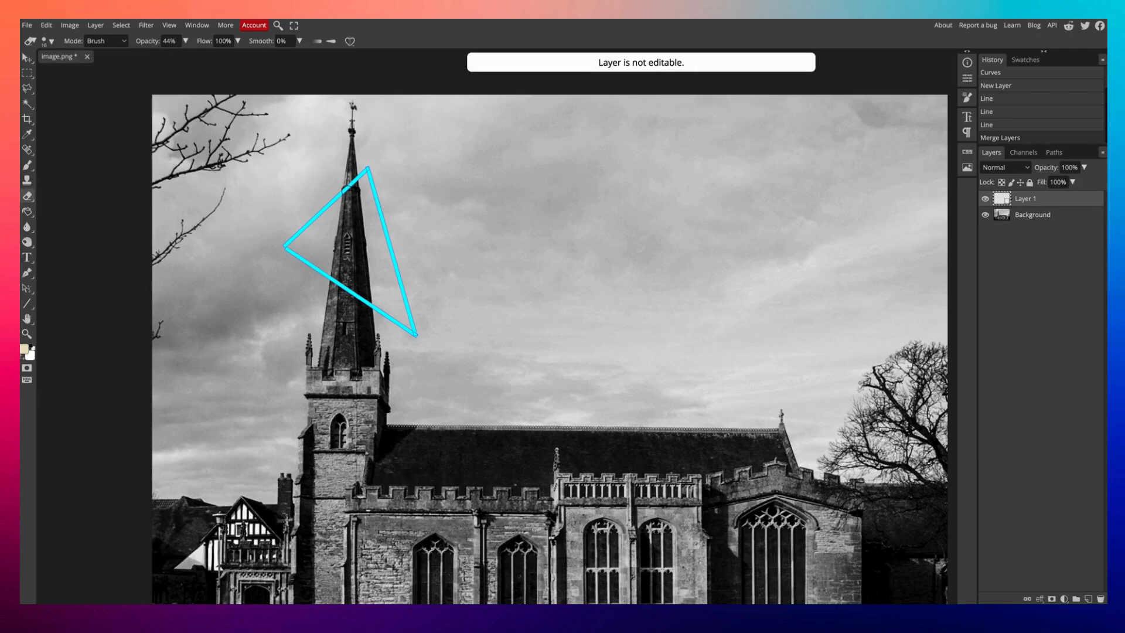
pyautogui.click(1075, 170)
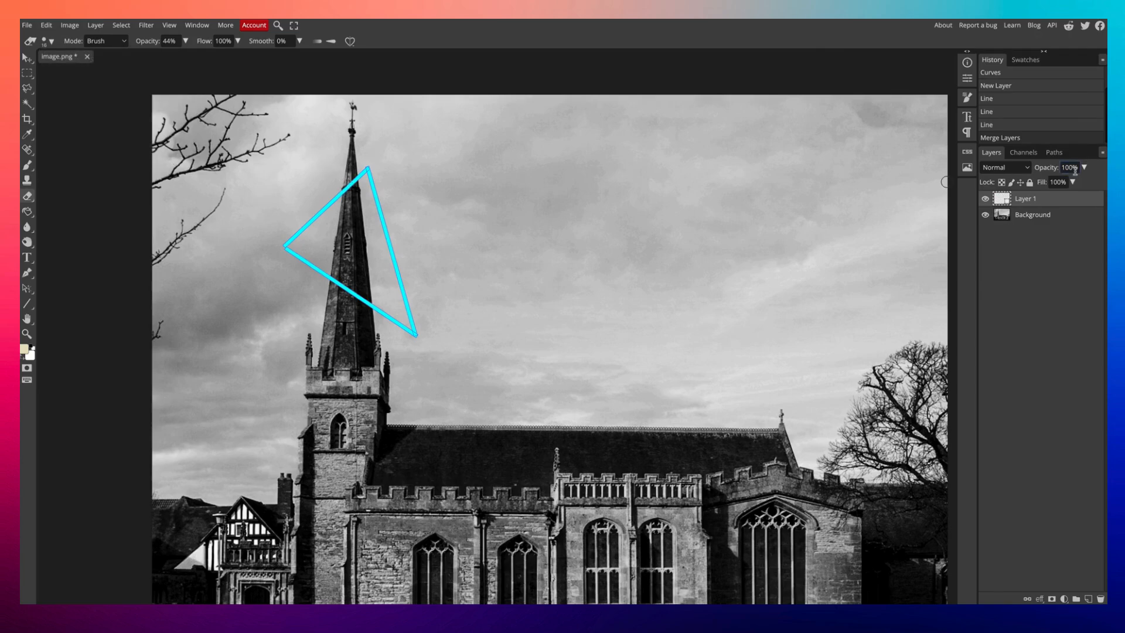
pyautogui.doubleClick(1075, 206)
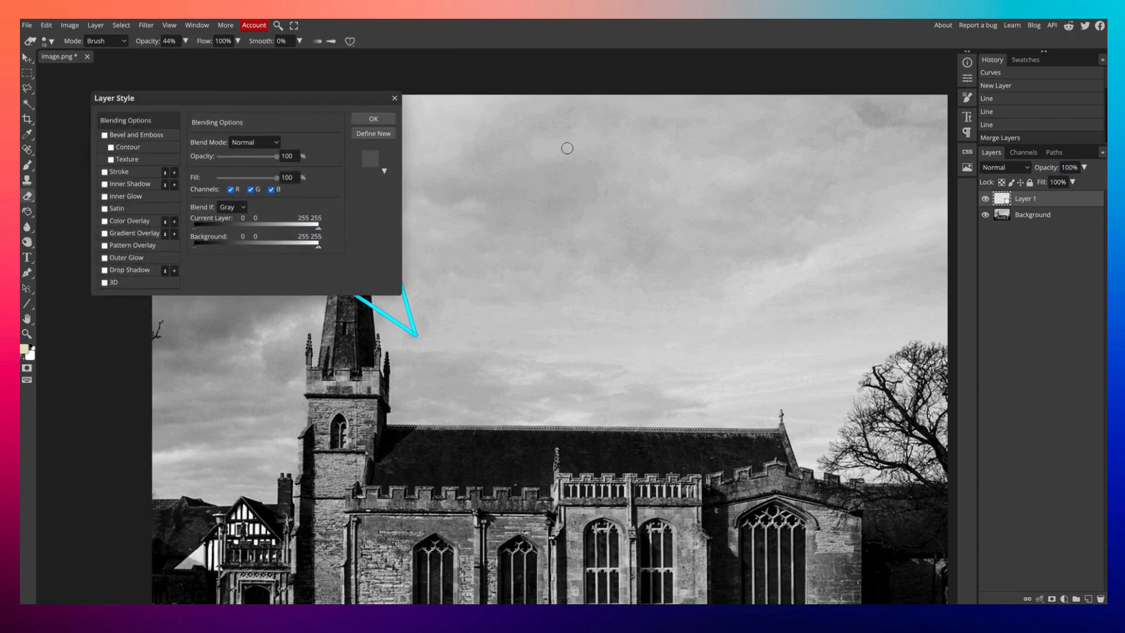
pyautogui.click(394, 98)
# Rasterize Layer 1 and erase the triangle line where it overlaps the spire near its tip.
pyautogui.rightClick(1049, 198)
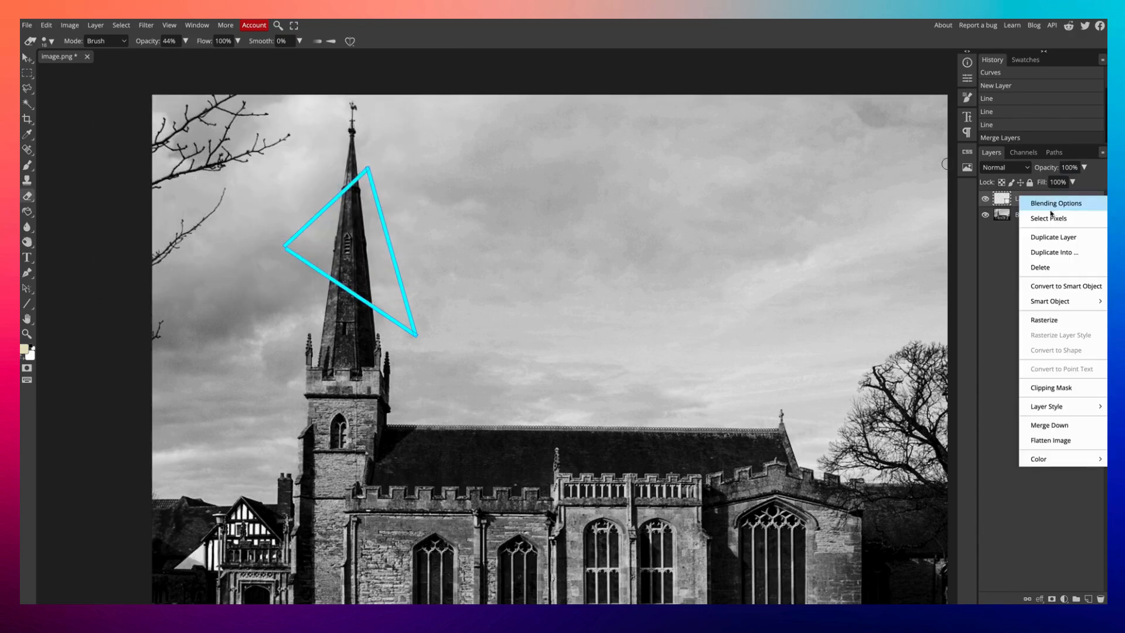
pyautogui.click(1058, 320)
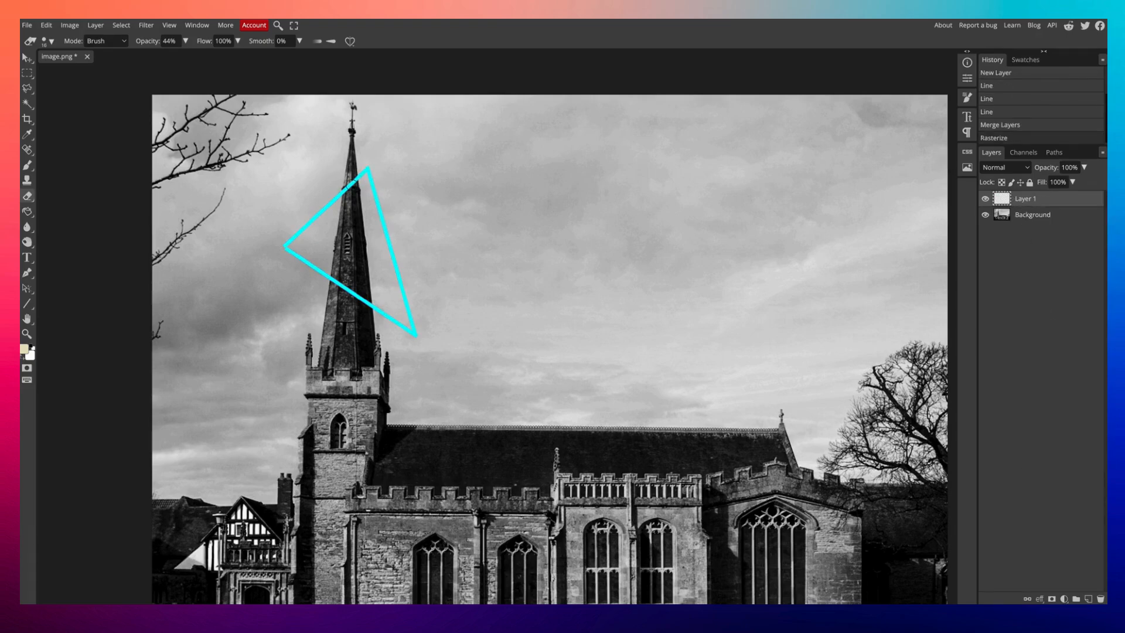
pyautogui.click(353, 181)
pyautogui.click(353, 182)
pyautogui.click(353, 182)
pyautogui.click(353, 181)
pyautogui.click(353, 181)
# Raise the eraser opacity to 100% and erase the line over the spire again.
pyautogui.click(187, 42)
pyautogui.moveTo(183, 56); pyautogui.dragTo(199, 58)
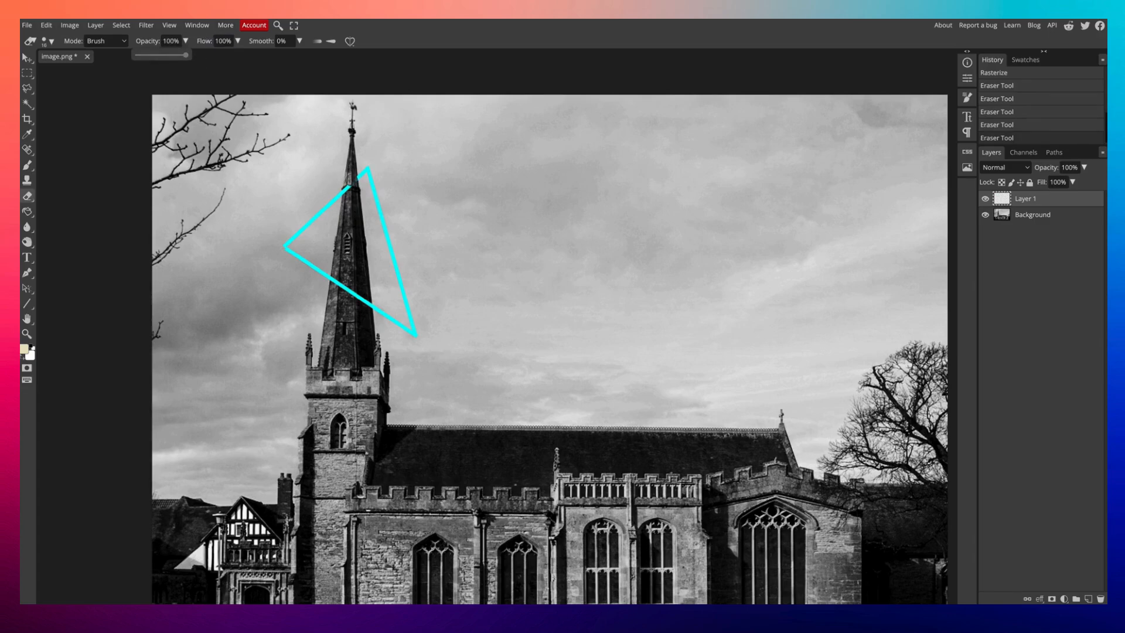
pyautogui.click(348, 186)
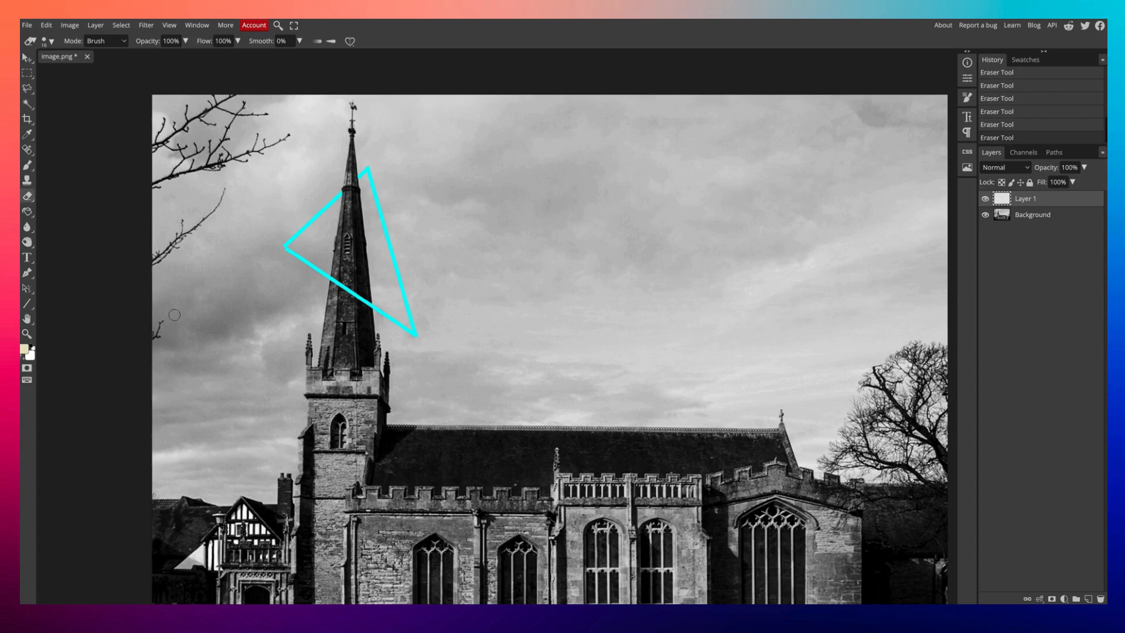
# Add an Outer Glow layer style to Layer 1.
pyautogui.hscroll(-2, 169, 314)
pyautogui.hscroll(2, 169, 314)
pyautogui.scroll(1, 169, 314)
pyautogui.scroll(-3, 169, 314)
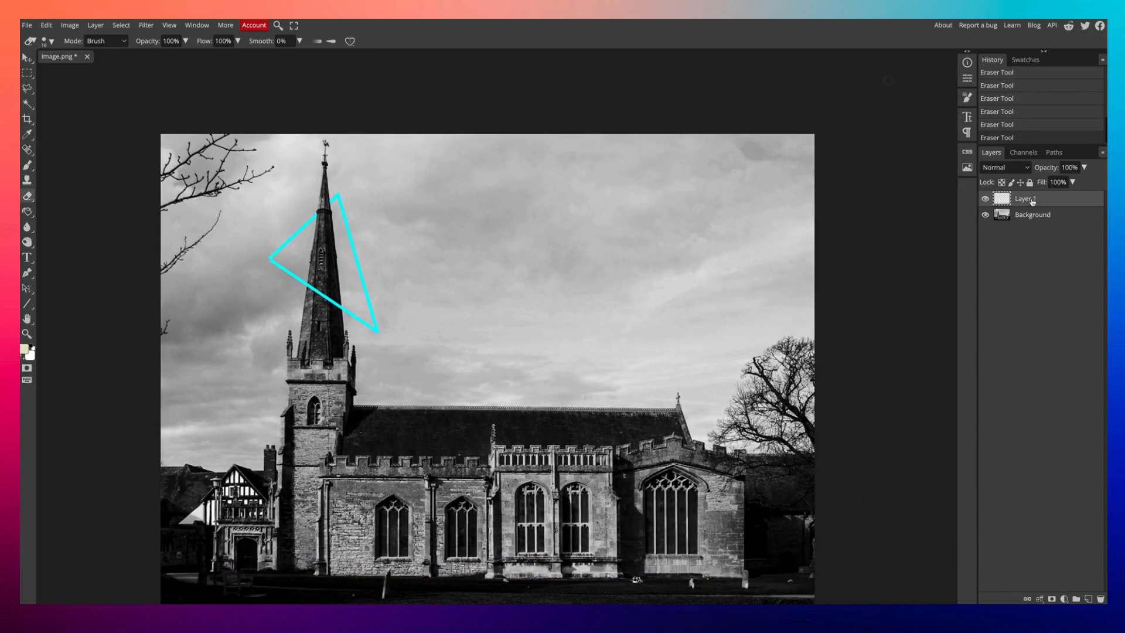
pyautogui.doubleClick(1055, 202)
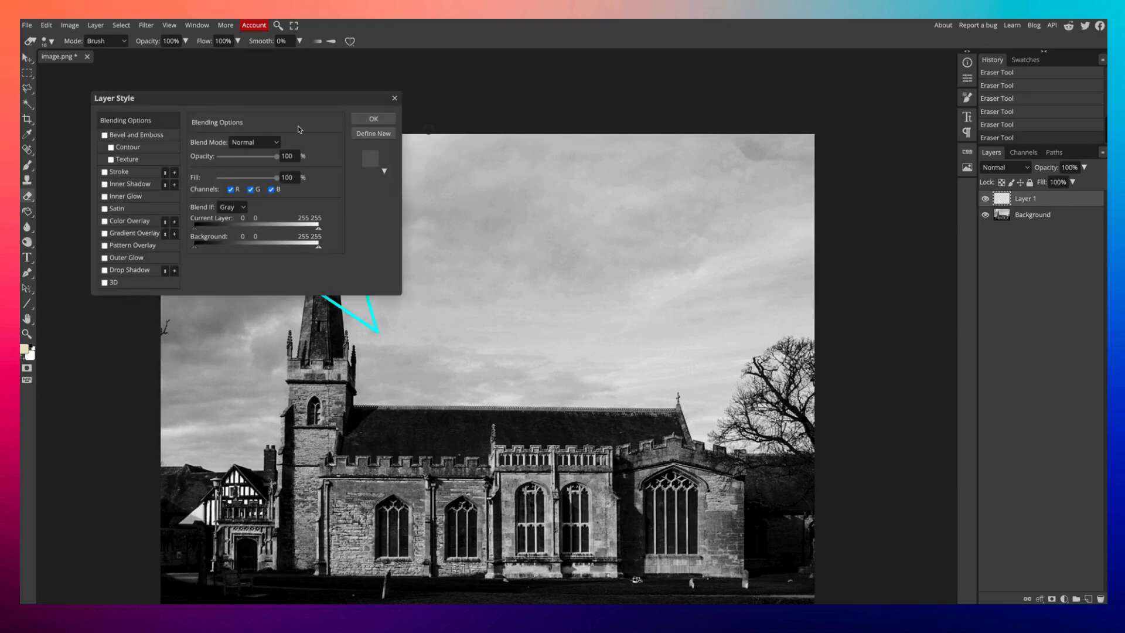
pyautogui.moveTo(269, 100); pyautogui.dragTo(644, 119)
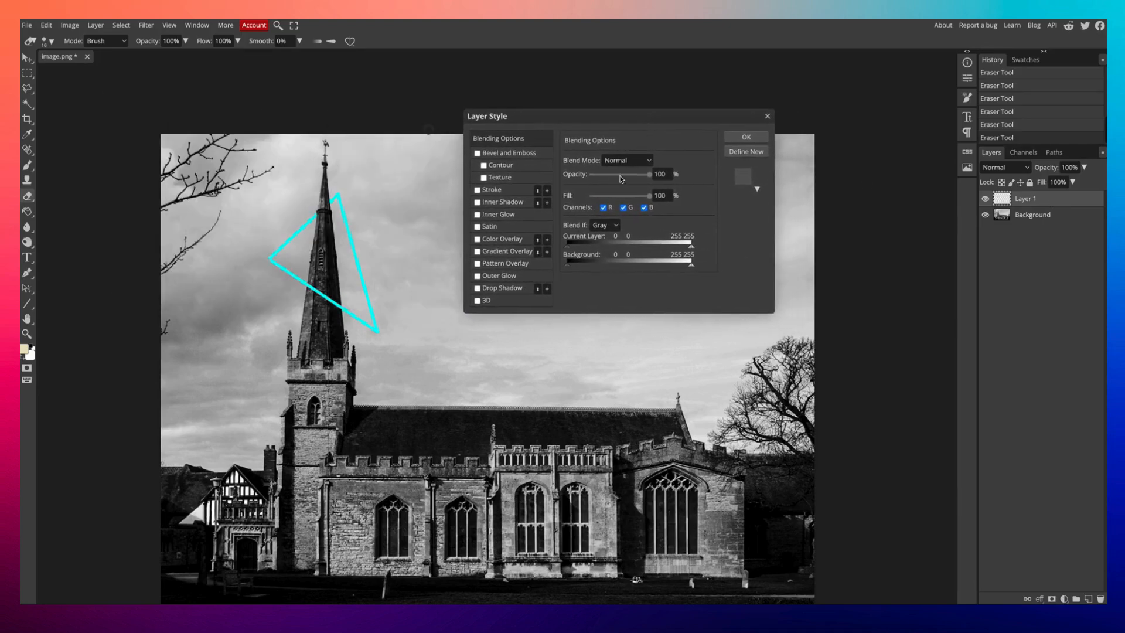
pyautogui.click(477, 276)
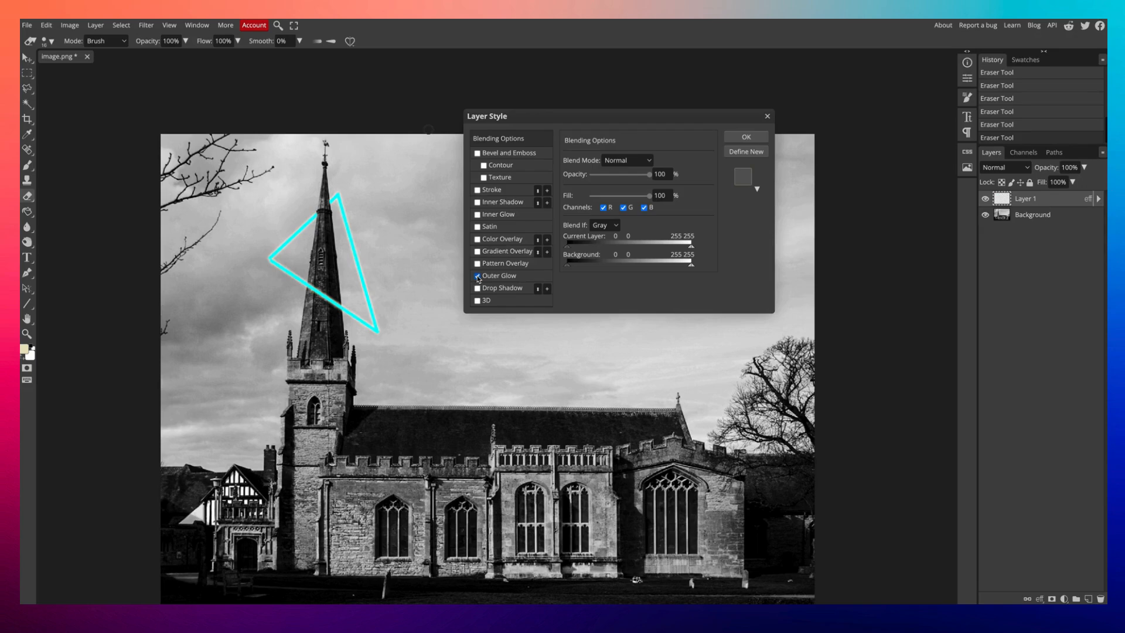
pyautogui.click(742, 139)
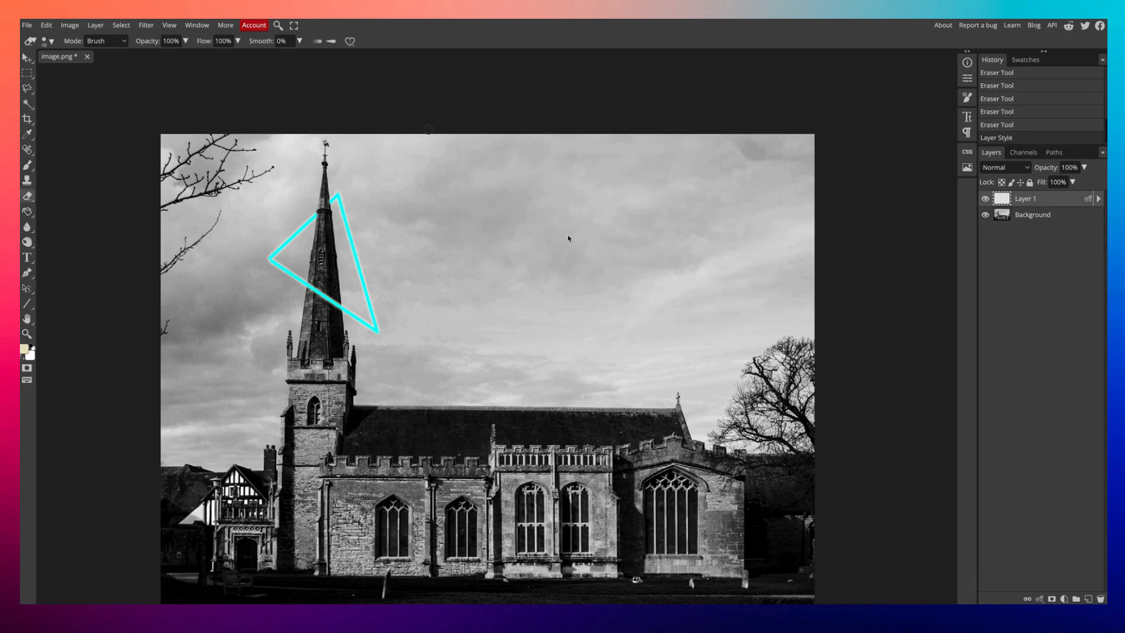
# Shift the triangle layer's hue to -19 with Hue/Saturation.
pyautogui.scroll(-2, 478, 298)
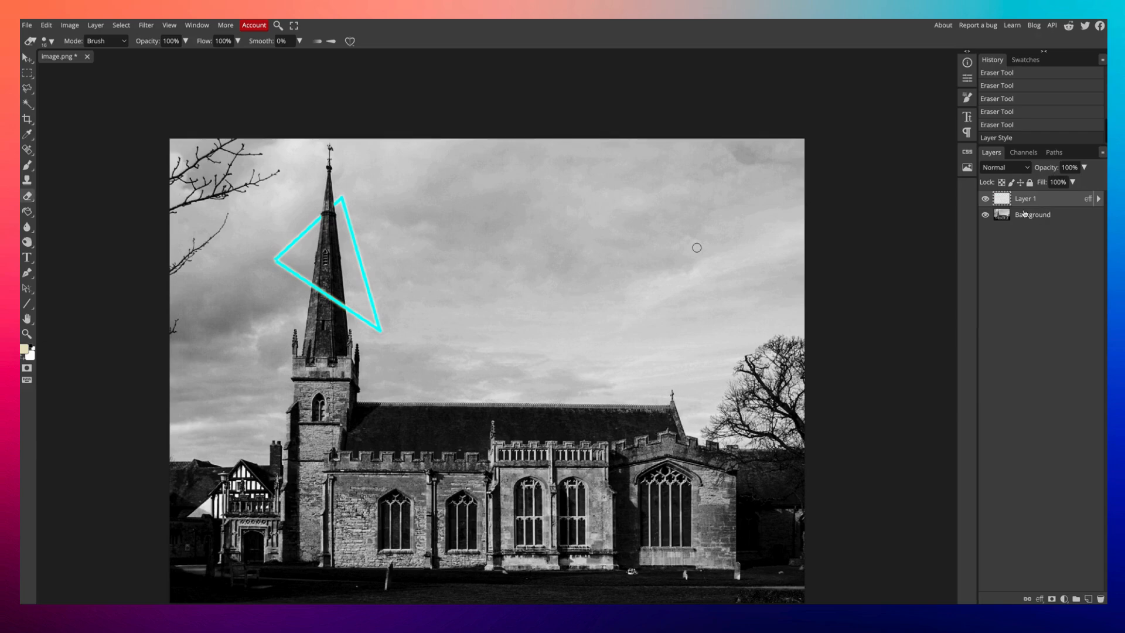
pyautogui.click(70, 25)
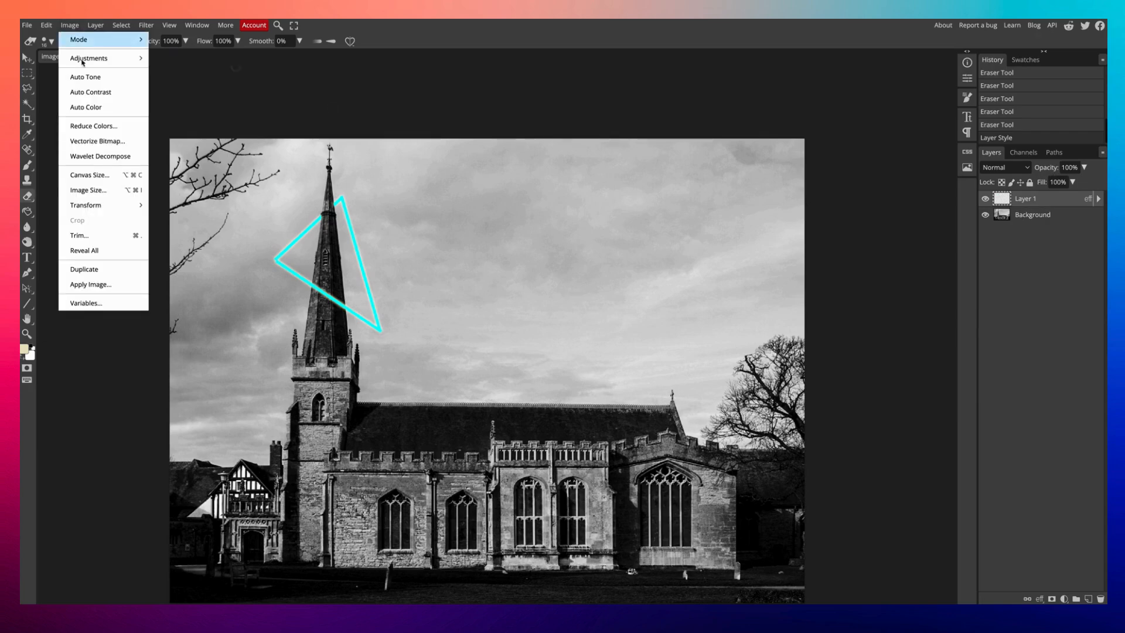
pyautogui.moveTo(84, 61)
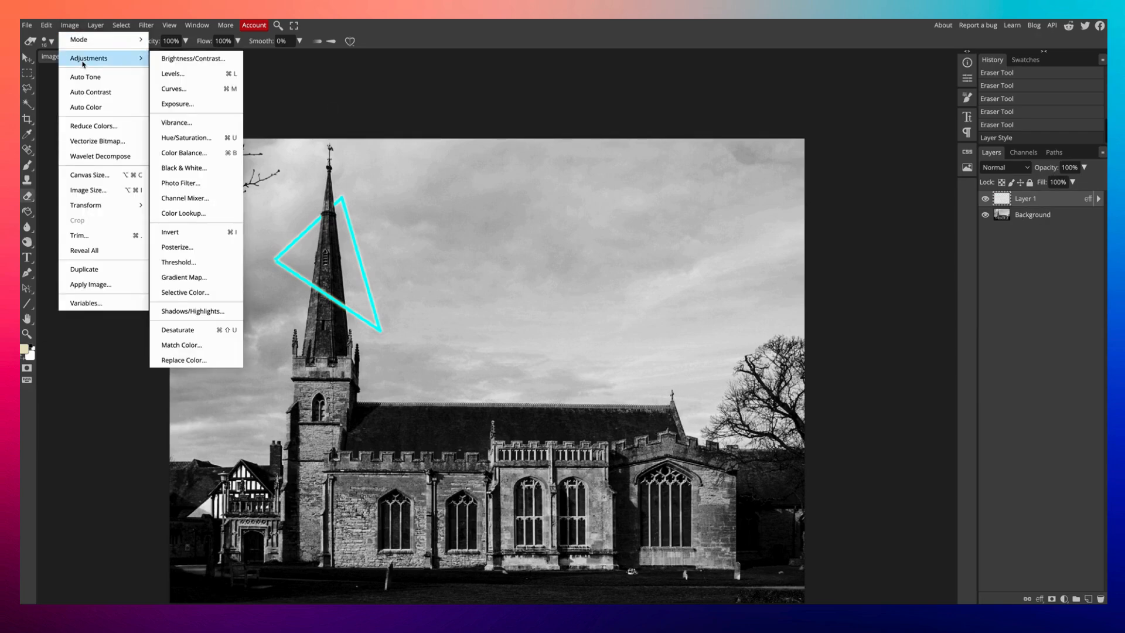
pyautogui.click(186, 137)
pyautogui.moveTo(232, 99); pyautogui.dragTo(643, 102)
pyautogui.moveTo(585, 152)
pyautogui.mouseDown()
pyautogui.moveTo(658, 151)
pyautogui.moveTo(577, 151)
pyautogui.mouseUp()
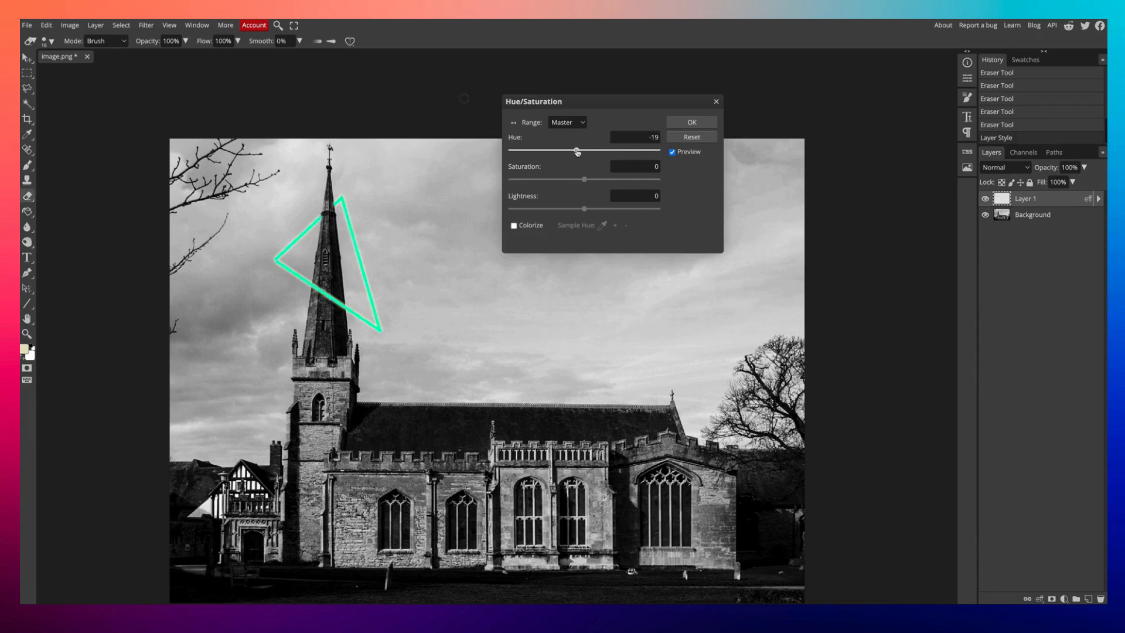
pyautogui.click(692, 122)
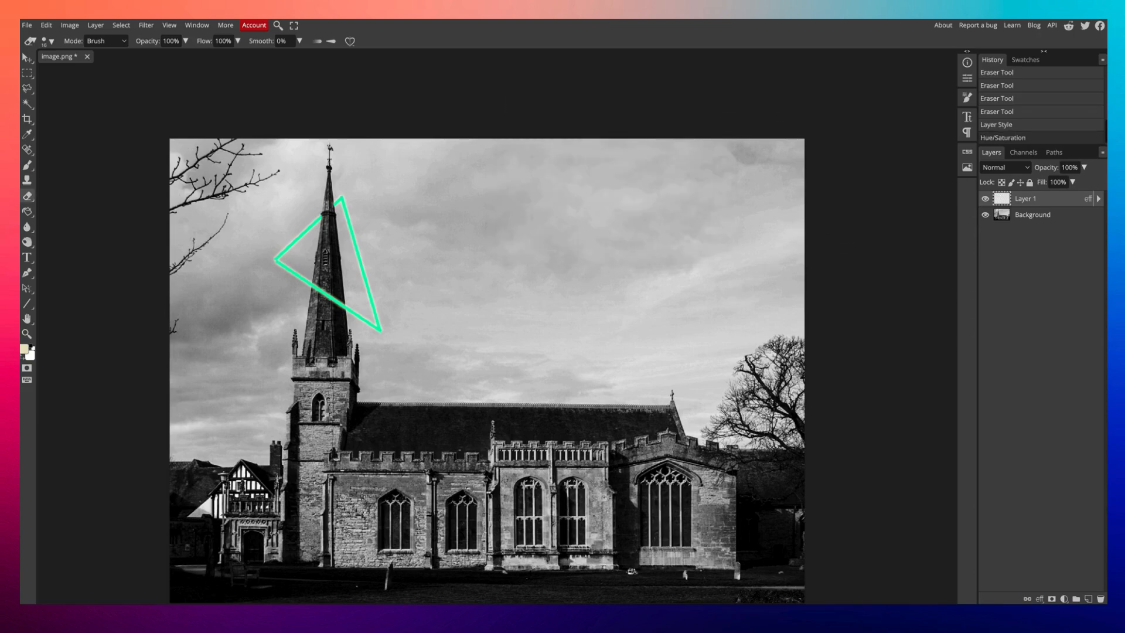